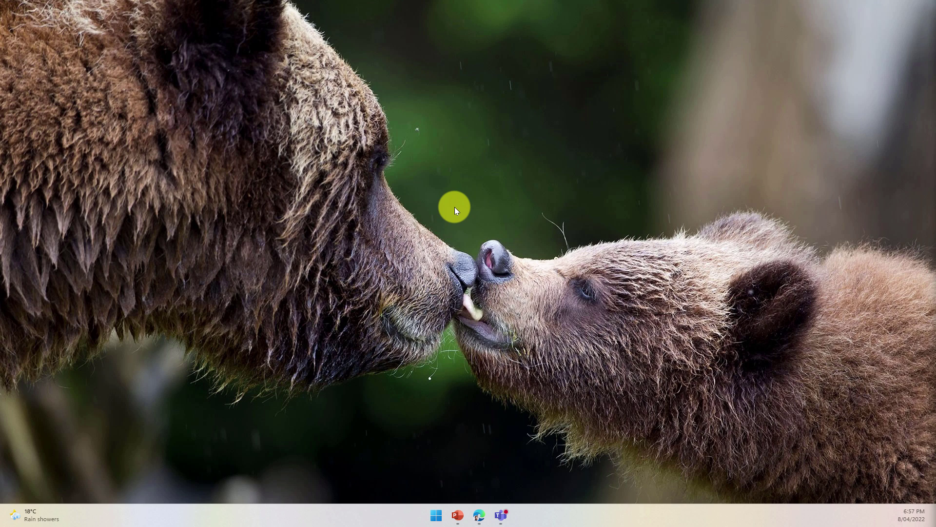
Bring up the Avoid Laggy Video deck, preview all four slides, and return to slide 2
left_click(462, 516)
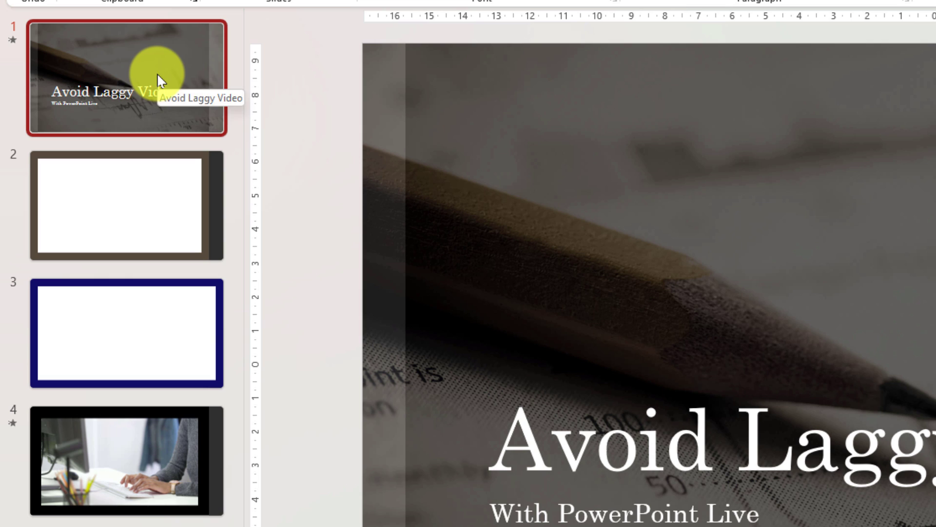
left_click(158, 73)
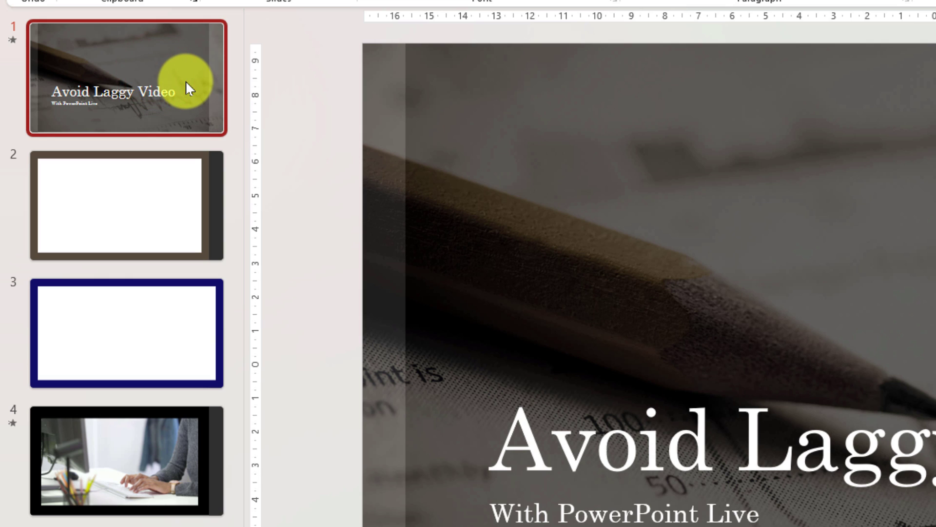
left_click(170, 196)
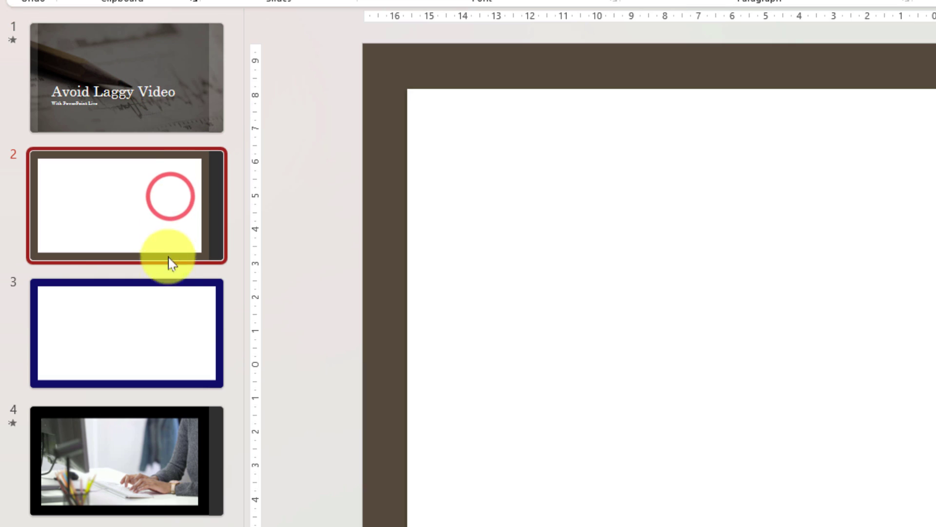
left_click(167, 323)
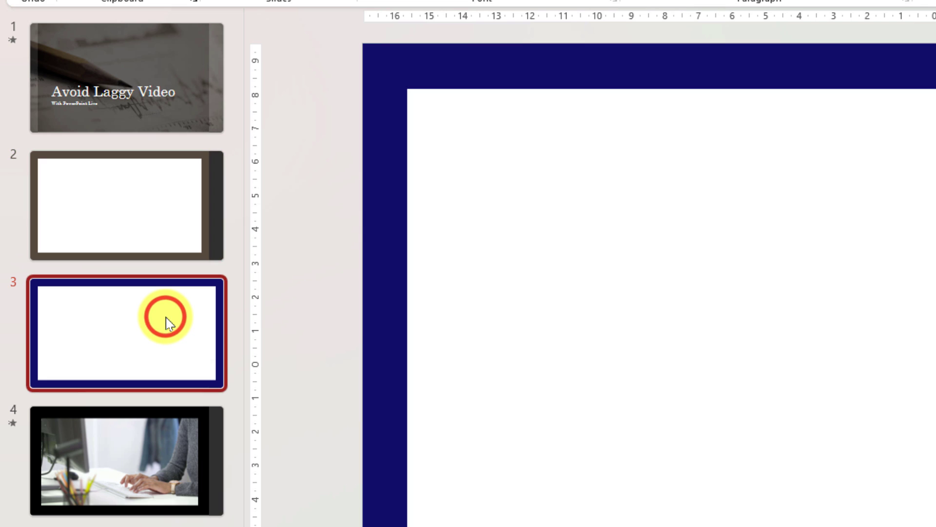
left_click(156, 446)
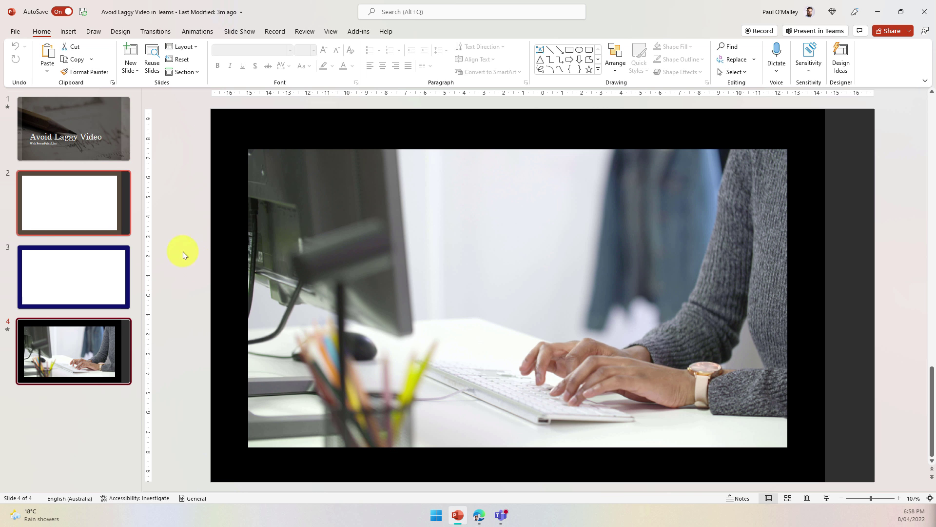
left_click(99, 193)
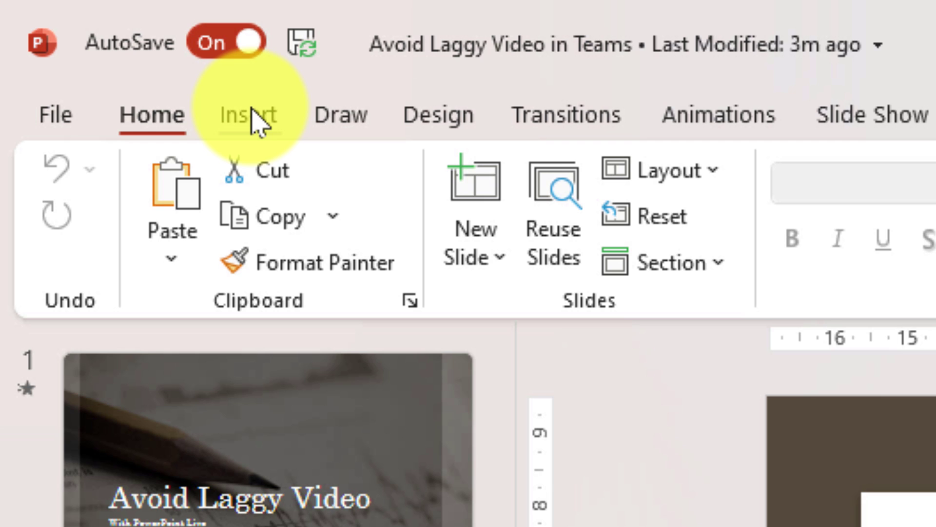
Insert the mossy forest waterfall clip from the newest stock videos onto slide 2
left_click(253, 116)
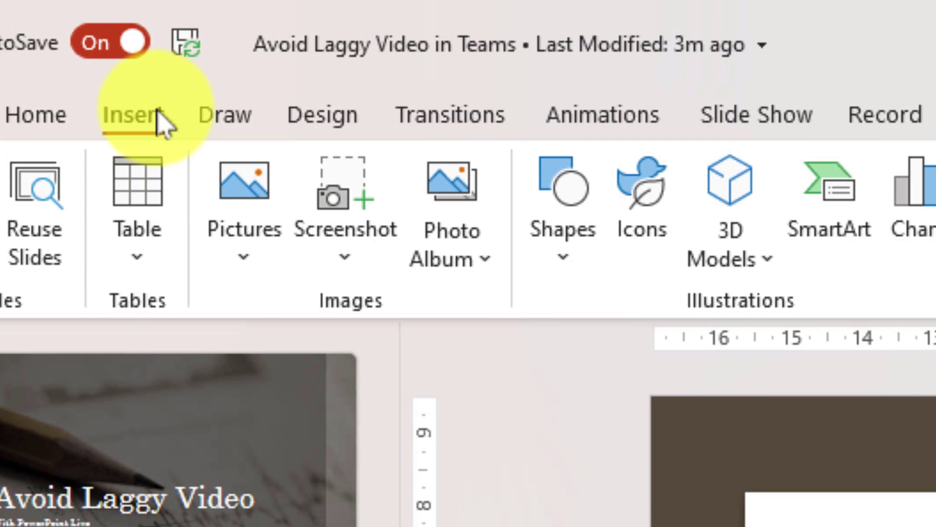
left_click(227, 249)
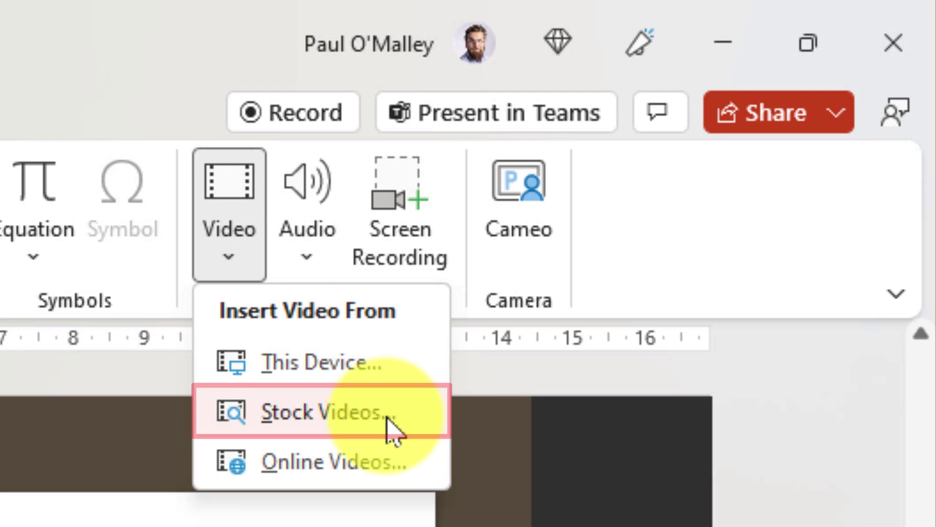
left_click(328, 412)
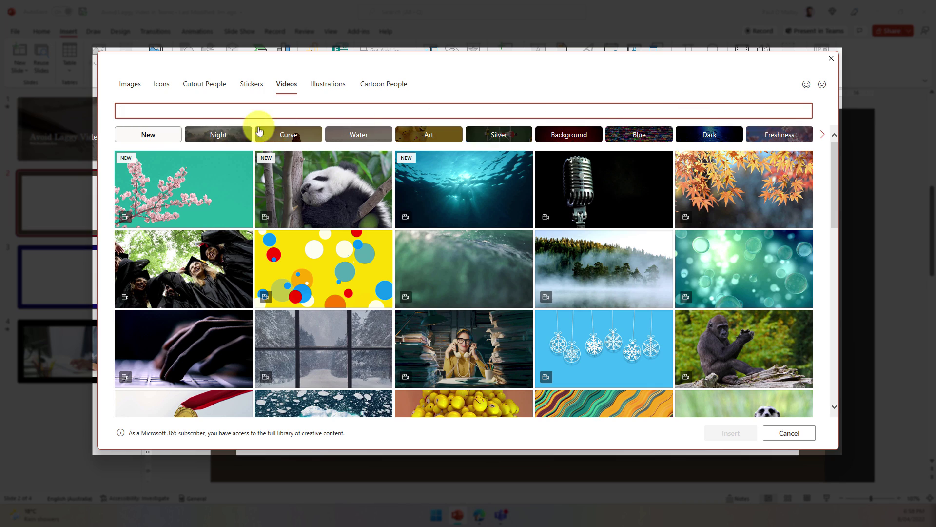
left_click(167, 133)
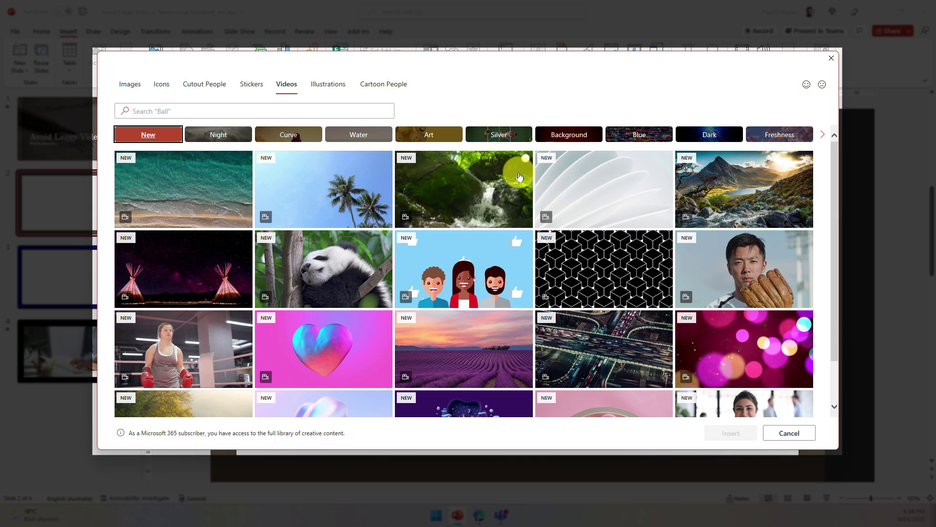
left_click(519, 175)
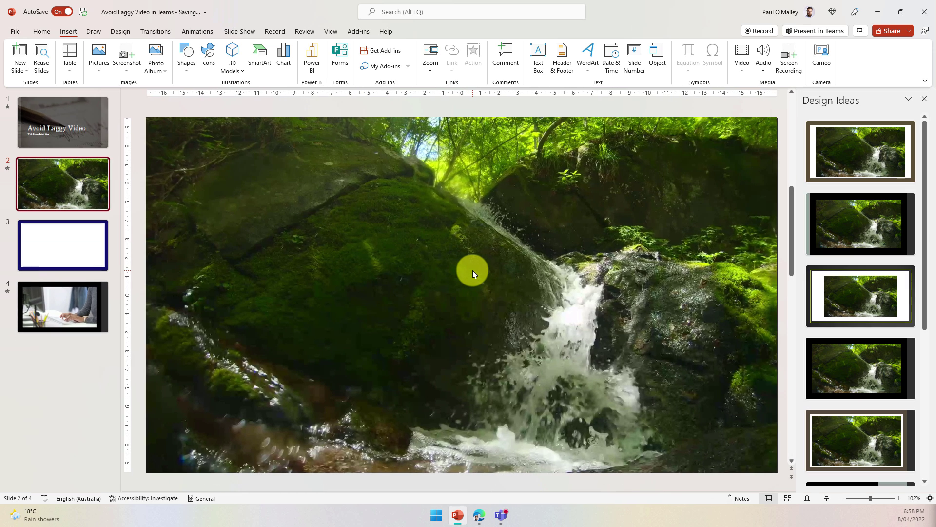
Give slide 2 the last white-framed Design Idea, preview the waterfall video, then go to slide 3
left_click(826, 437)
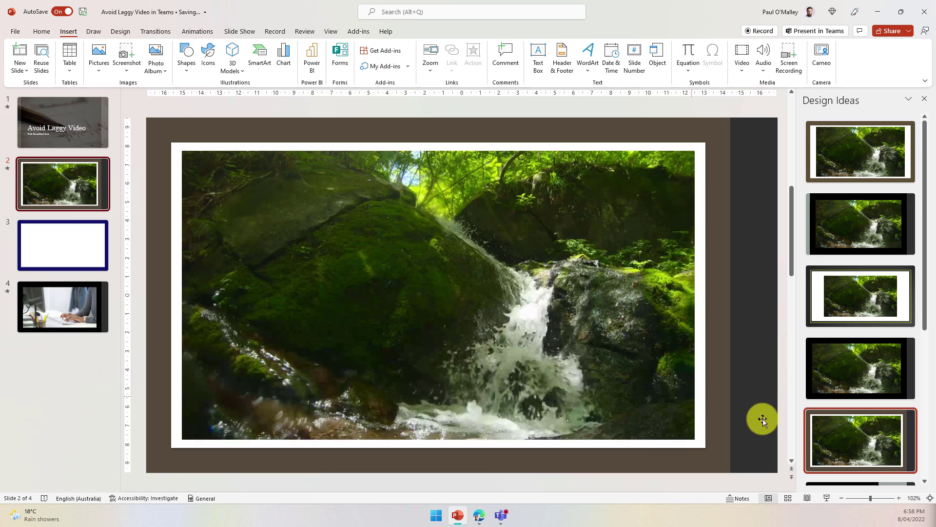
mouse_move(439, 330)
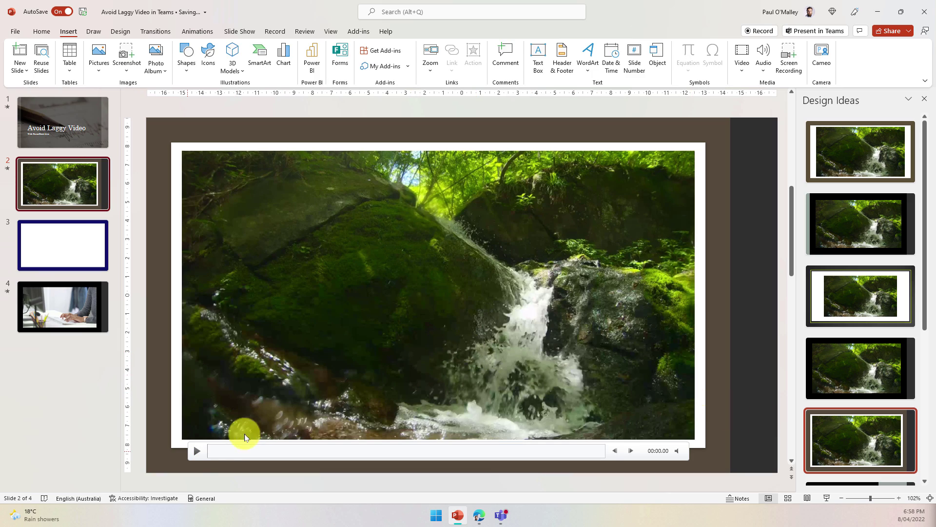
left_click(196, 450)
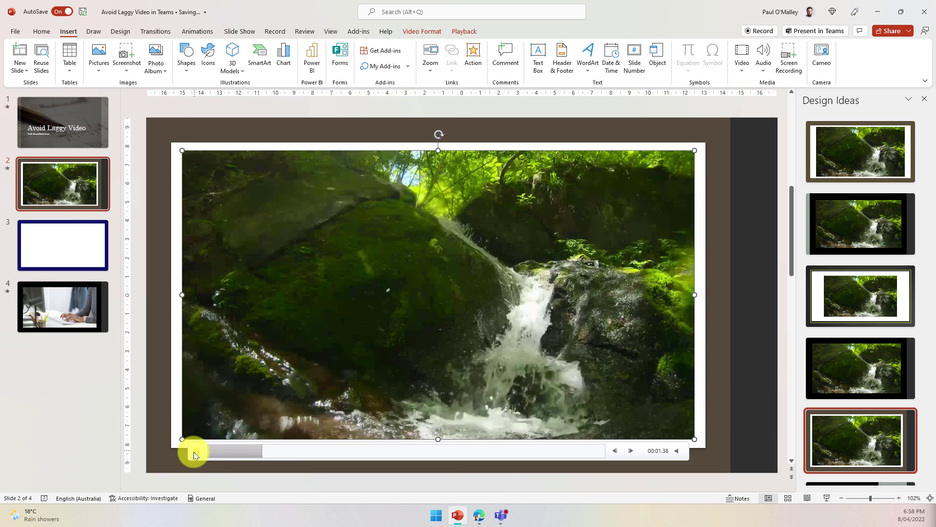
left_click(62, 246)
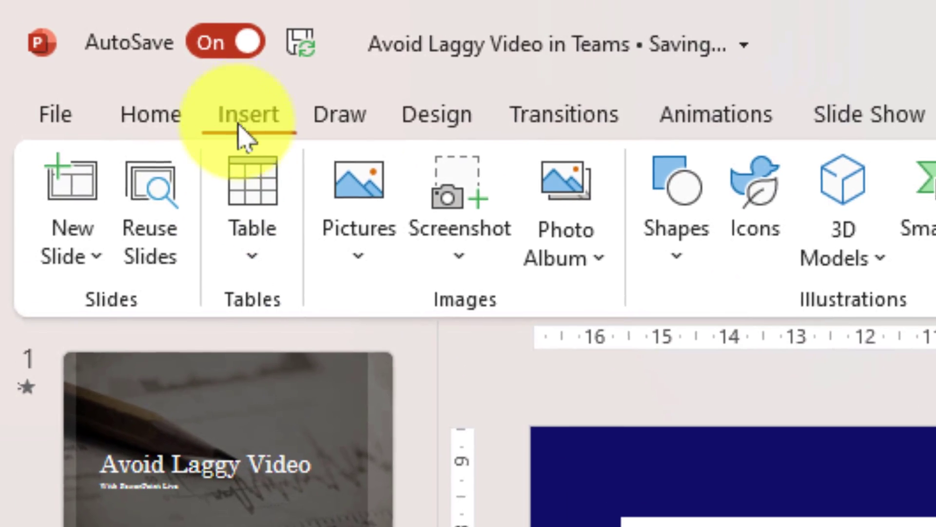
Bring up the Online Videos address box for slide 3
left_click(68, 31)
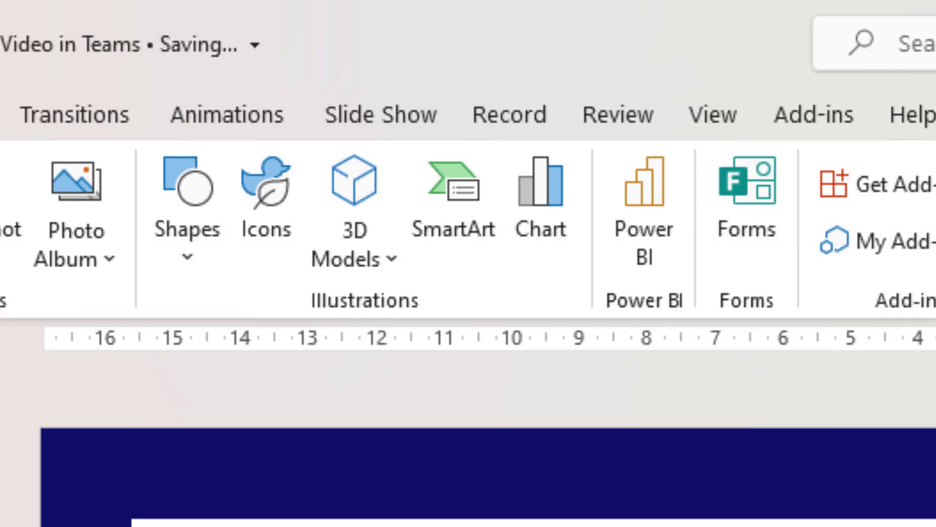
left_click(246, 256)
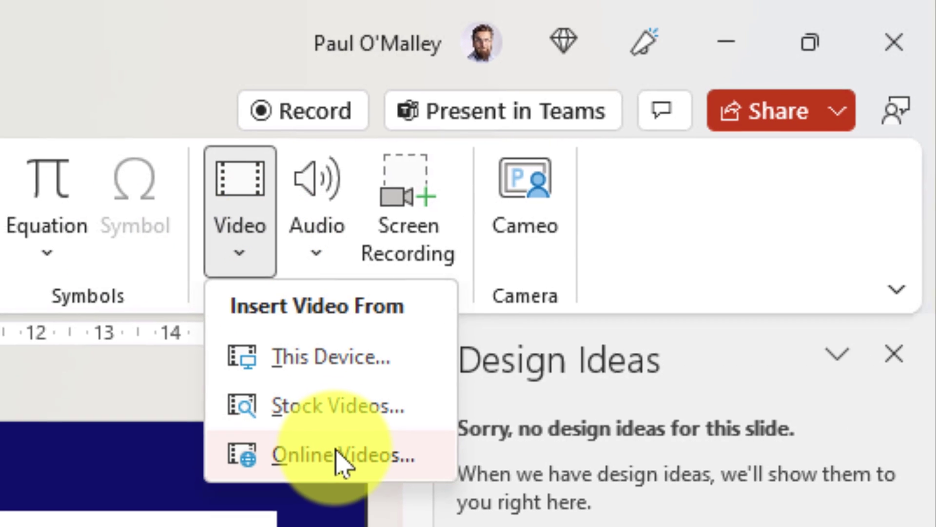
left_click(341, 456)
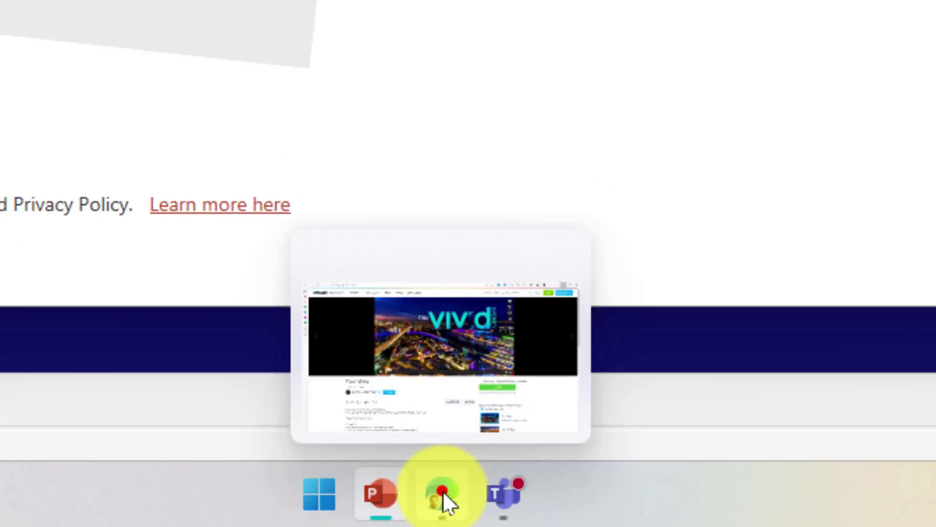
Copy the Tiny Vivid share link from Vimeo in Edge, then return to PowerPoint
left_click(443, 494)
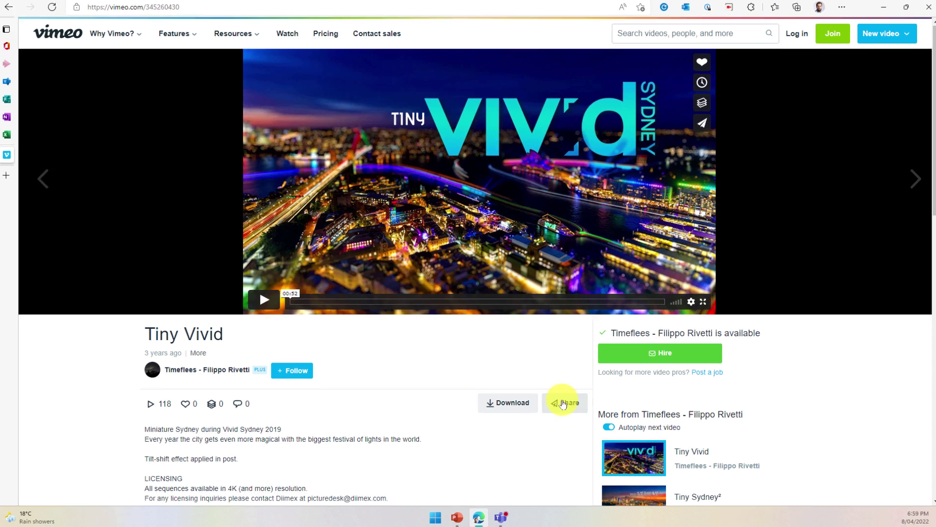
left_click(564, 401)
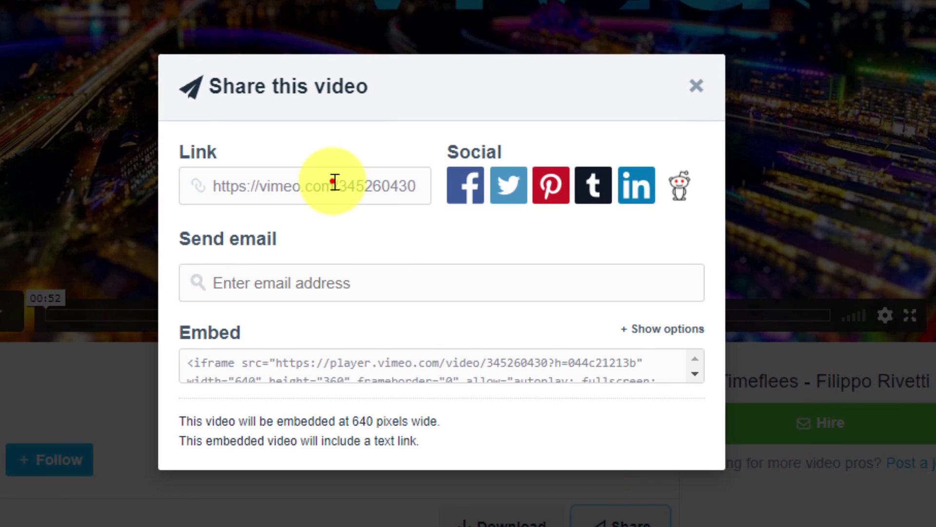
left_click(333, 182)
right_click(334, 182)
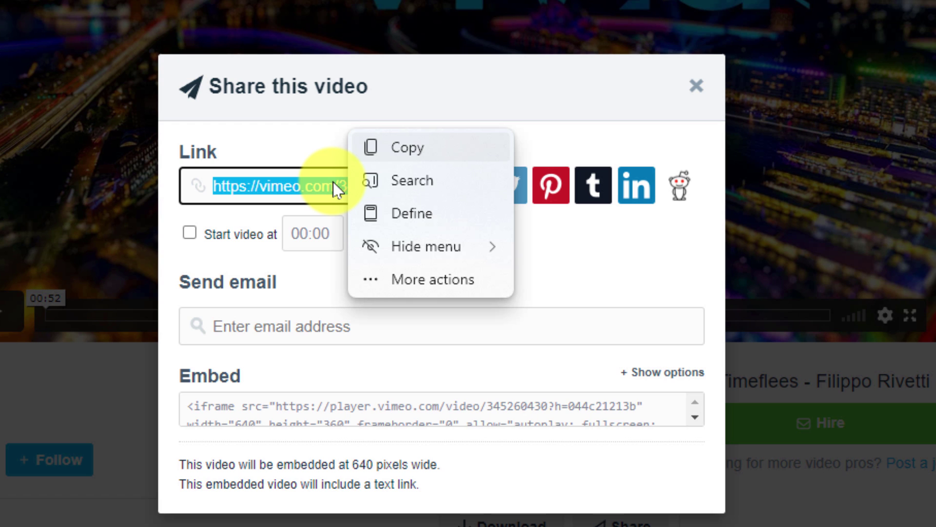
left_click(450, 143)
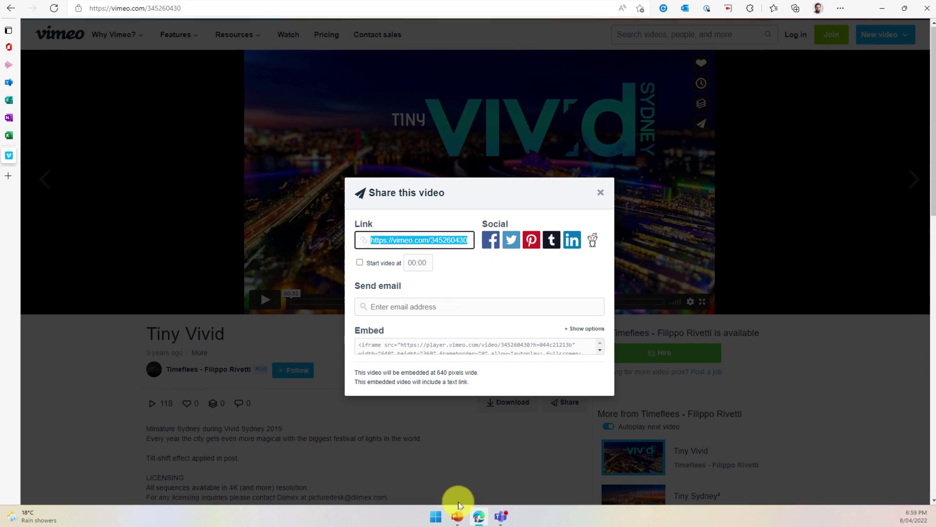
left_click(457, 515)
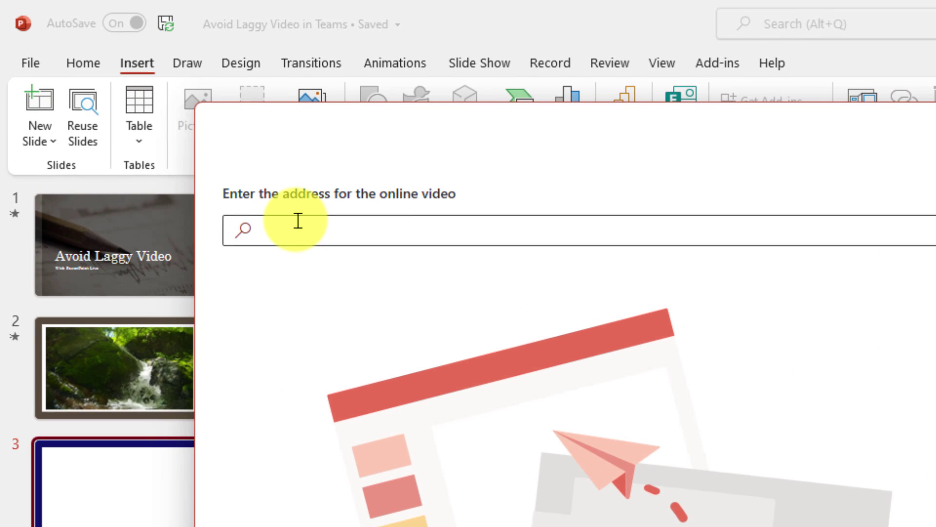
Paste the Tiny Vivid Vimeo link and insert the video onto slide 3
left_click(147, 114)
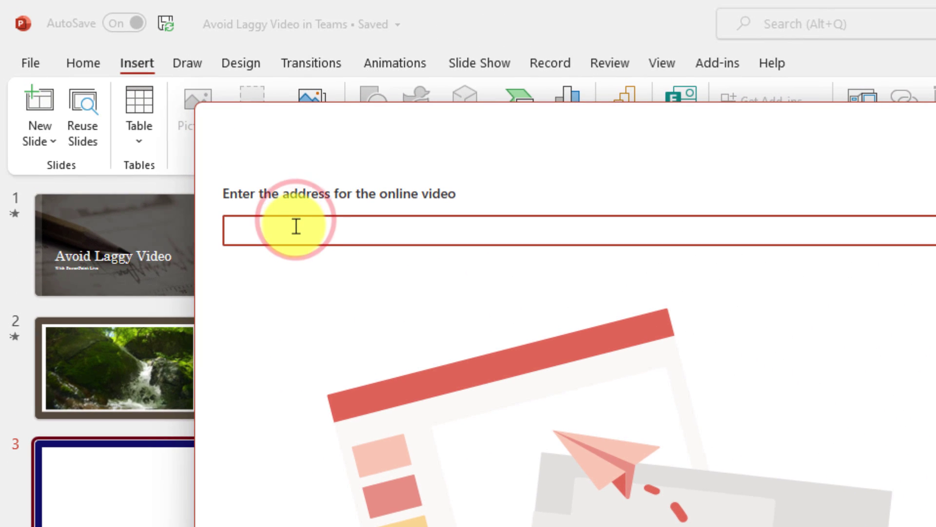
right_click(294, 228)
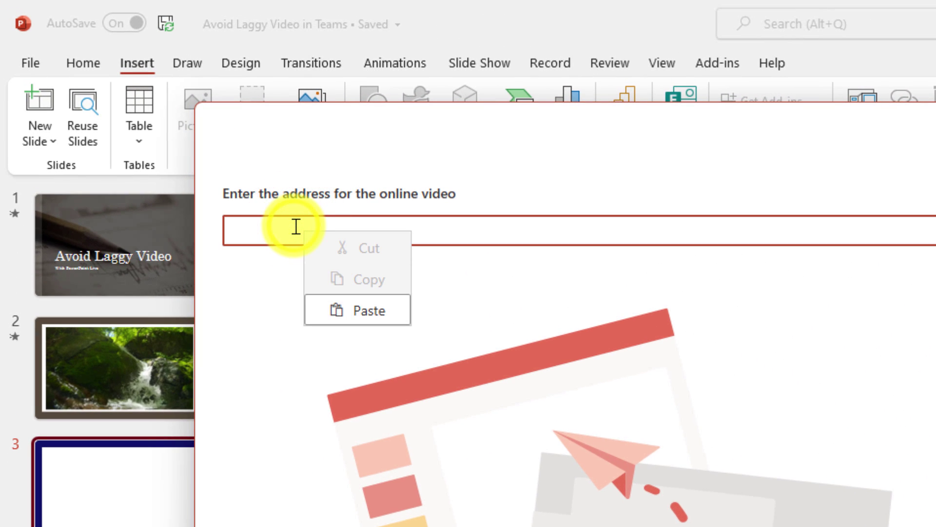
left_click(355, 310)
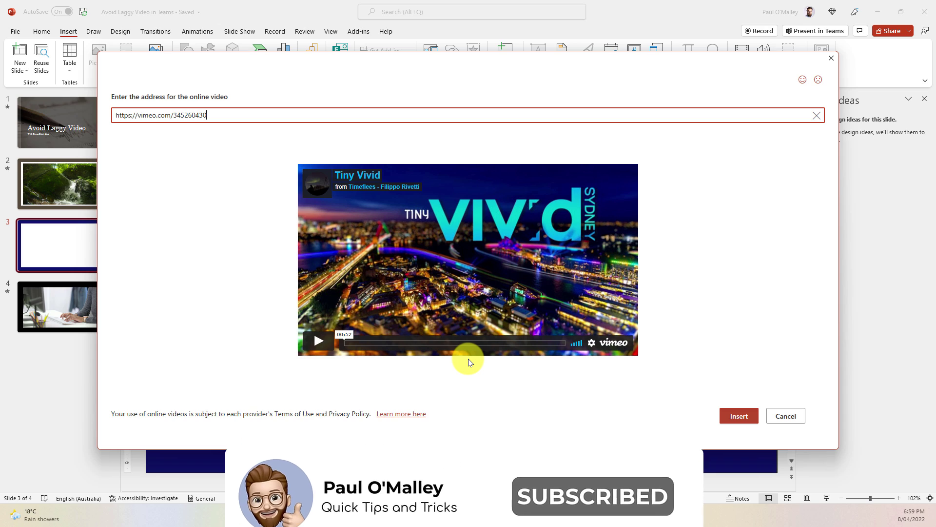
mouse_move(319, 340)
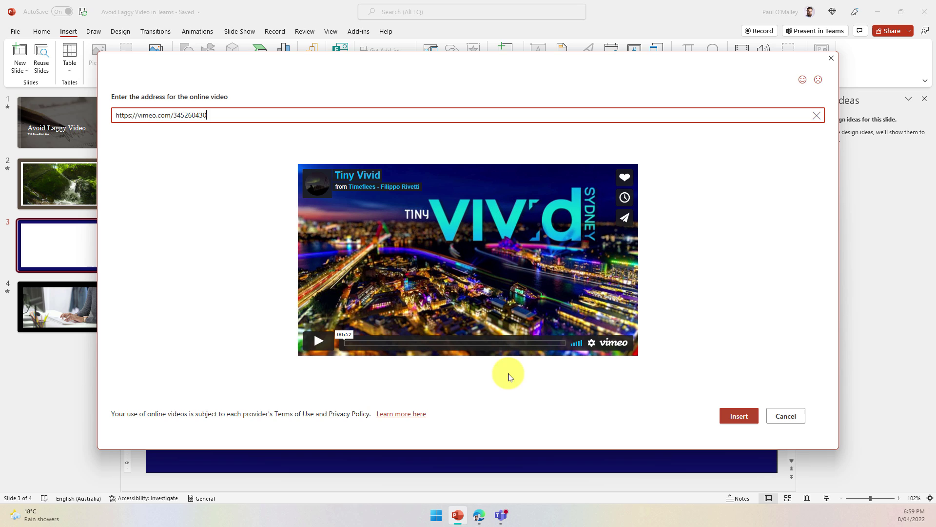
left_click(741, 418)
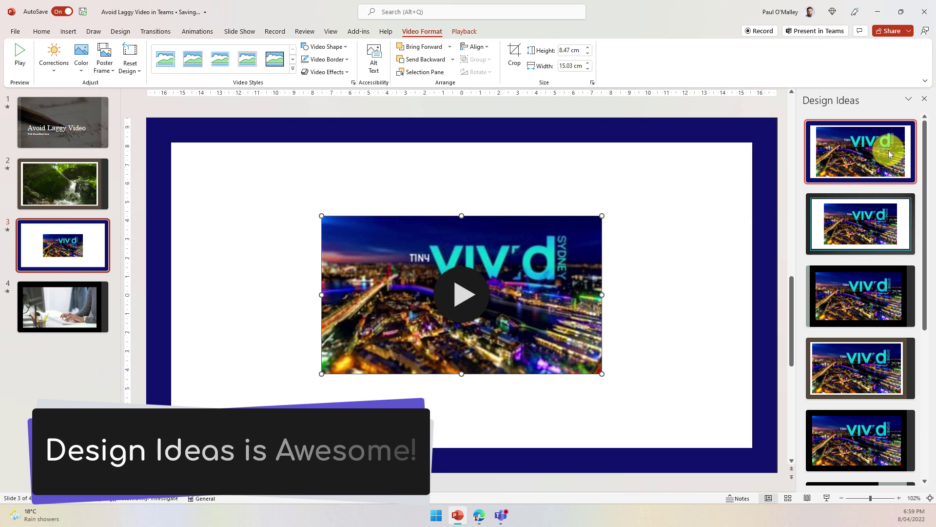
Enlarge slide 3's Vivid video with the first Design Idea, then switch to Teams
left_click(891, 154)
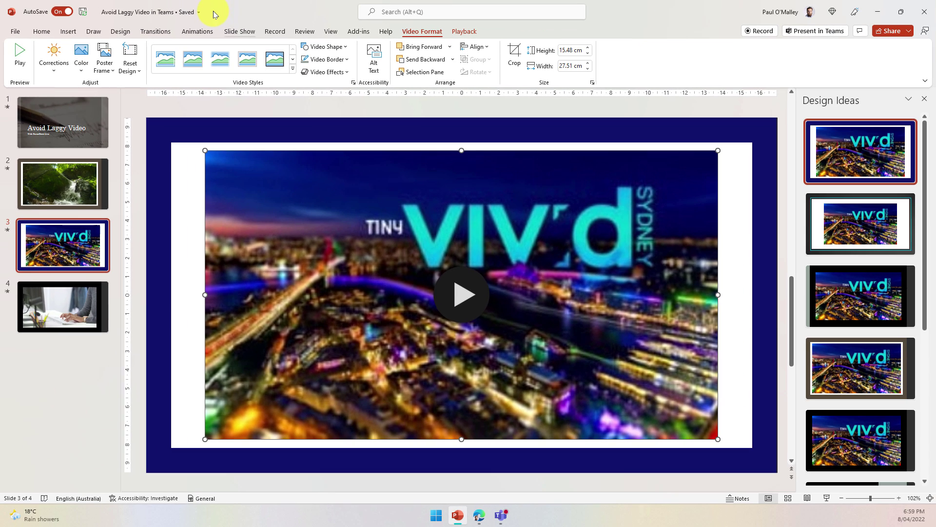
left_click(501, 517)
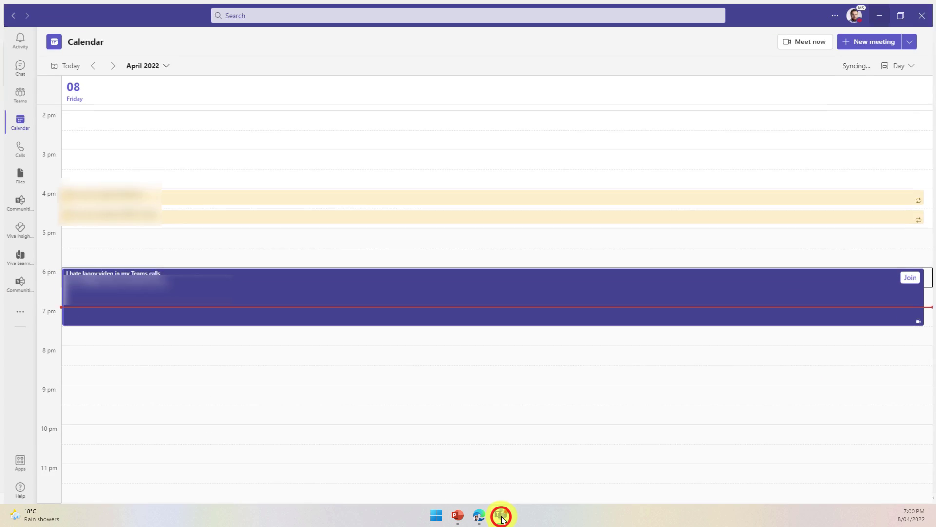
Join the 'I hate laggy video in my Teams calls' meeting with camera and audio off, maximized
left_click(914, 276)
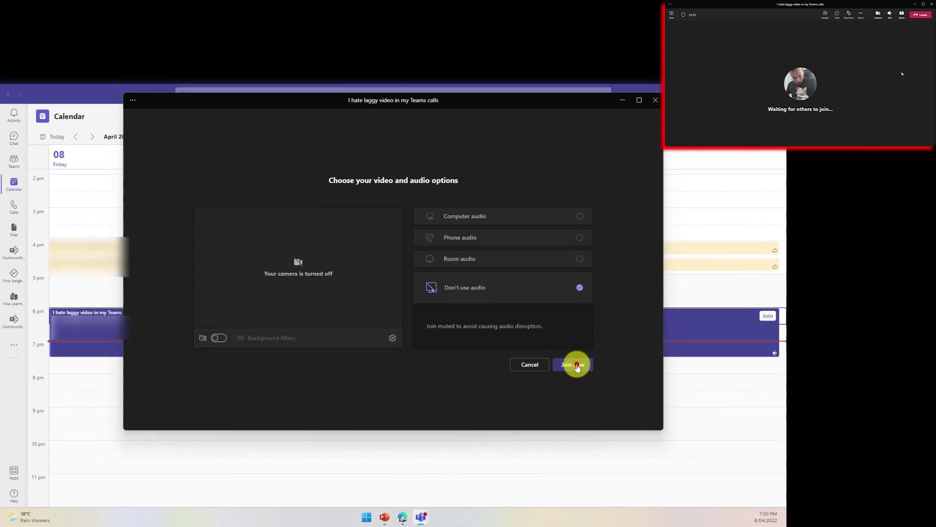
left_click(577, 365)
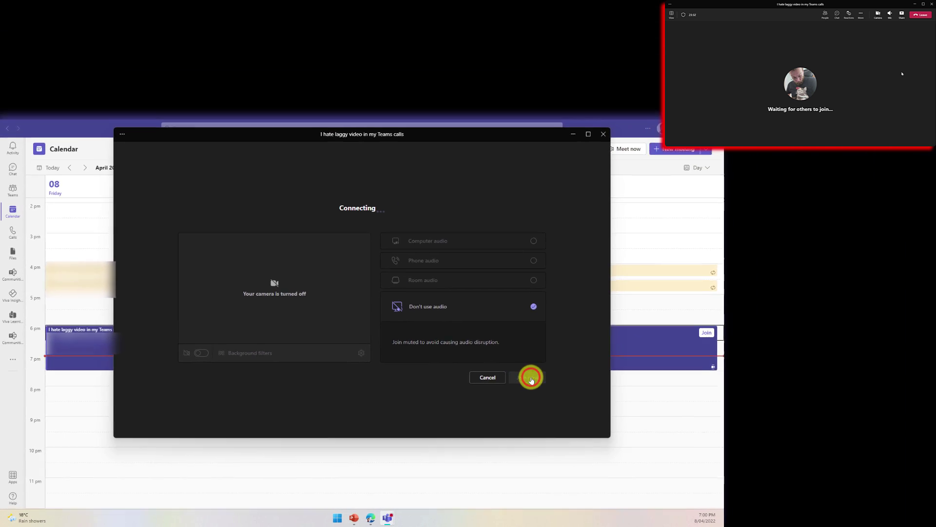
left_click(557, 155)
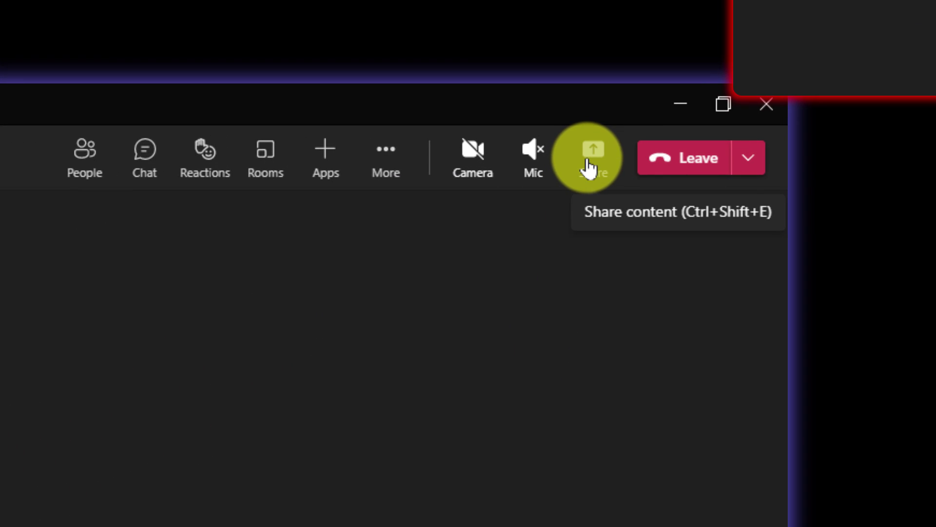
Present the 'Avoid Laggy Video in Teams' deck through PowerPoint Live
left_click(589, 163)
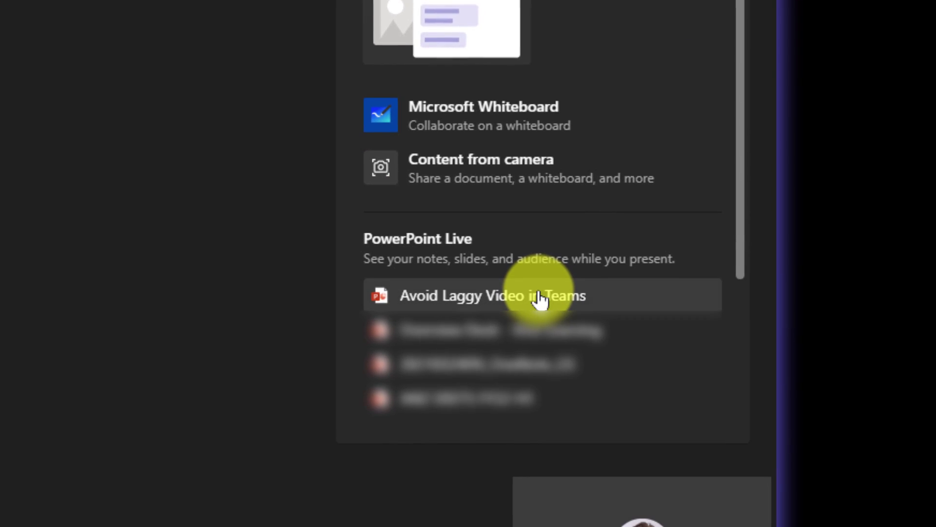
left_click(540, 297)
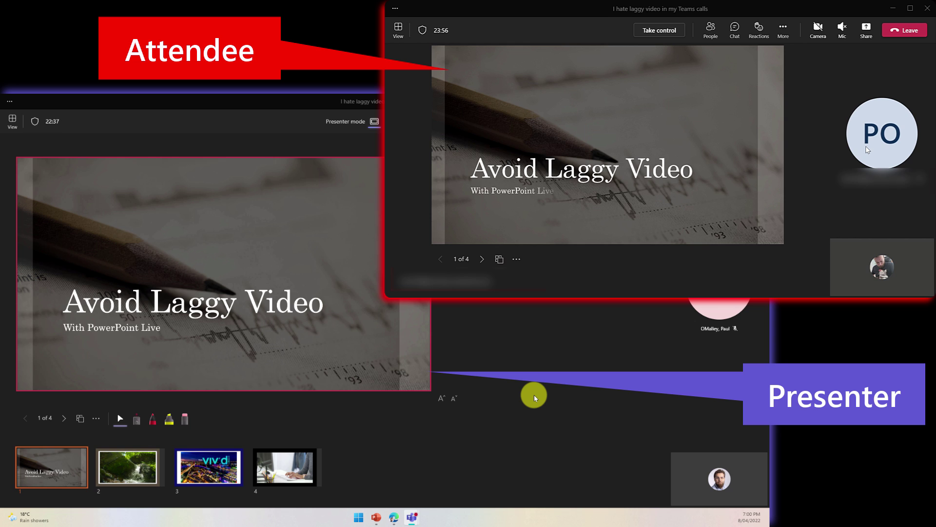
Advance the live presentation to slides 2 and 3, and seek ahead in the Vivid video
left_click(419, 321)
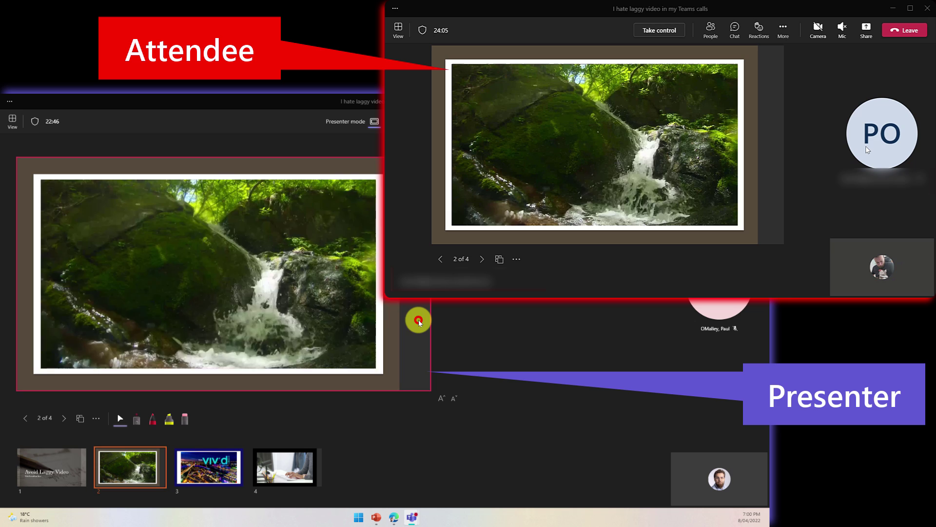
left_click(419, 321)
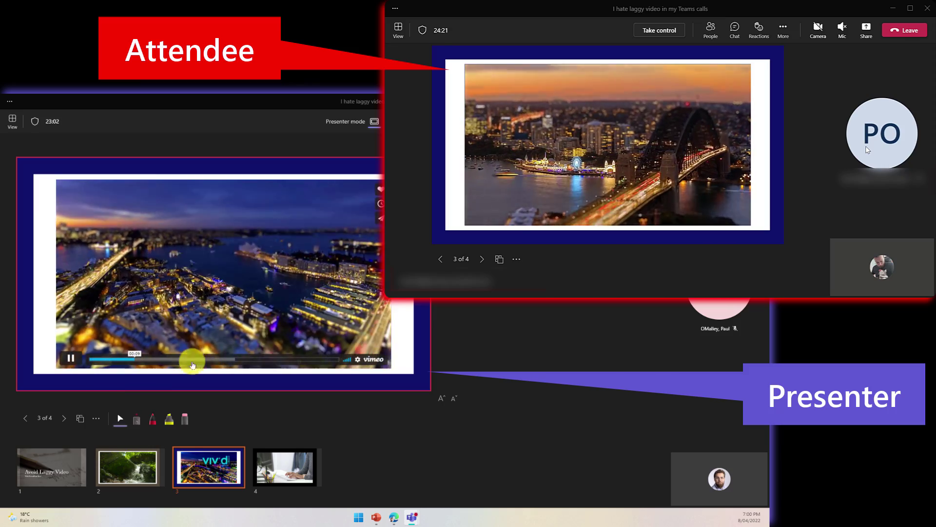
left_click(217, 358)
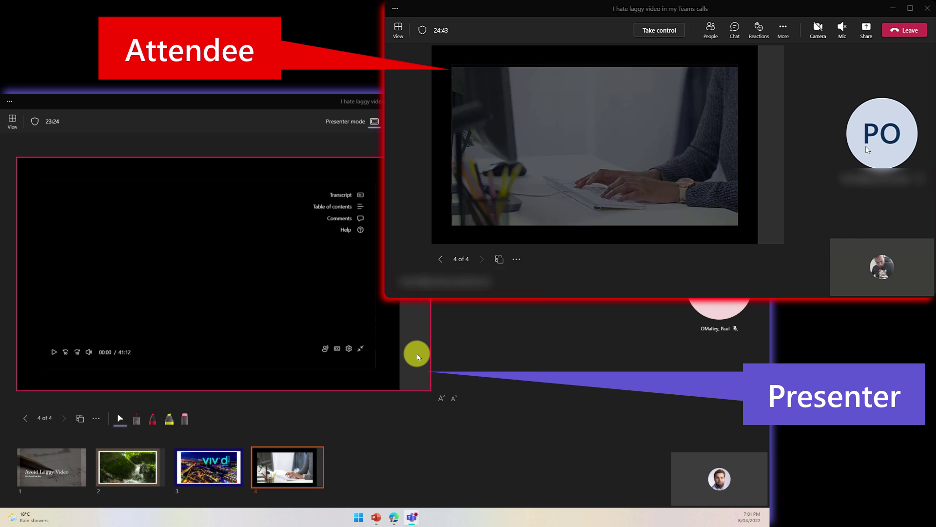
Play the slide 4 video, checking its caption options and seeking to the Color filters part
left_click(348, 349)
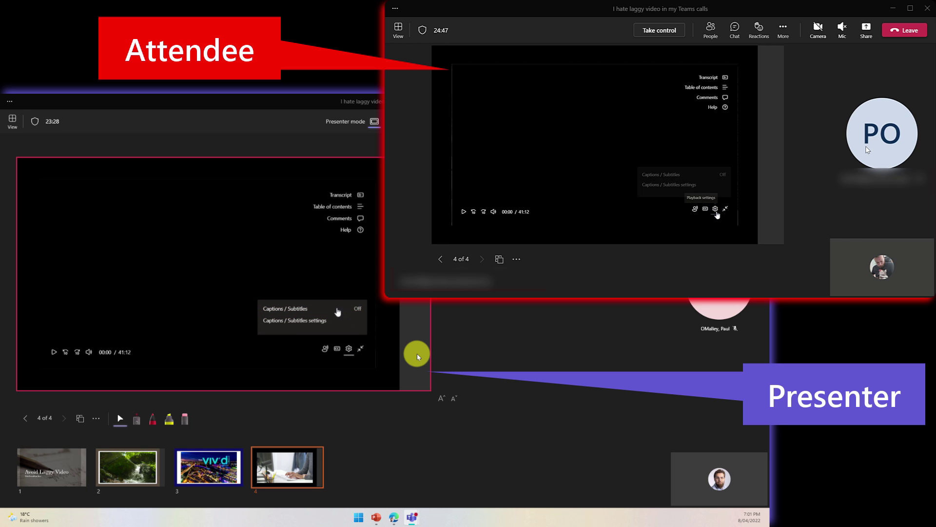
left_click(338, 312)
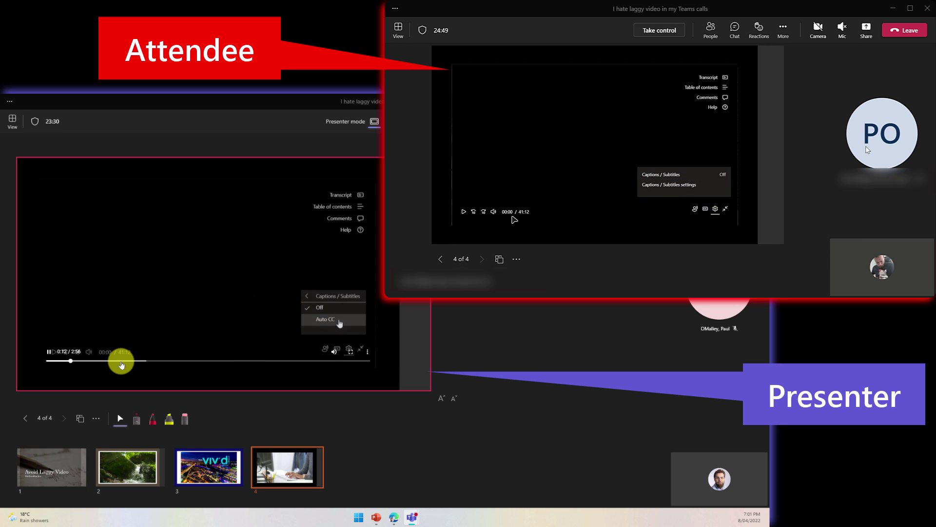
left_click(122, 360)
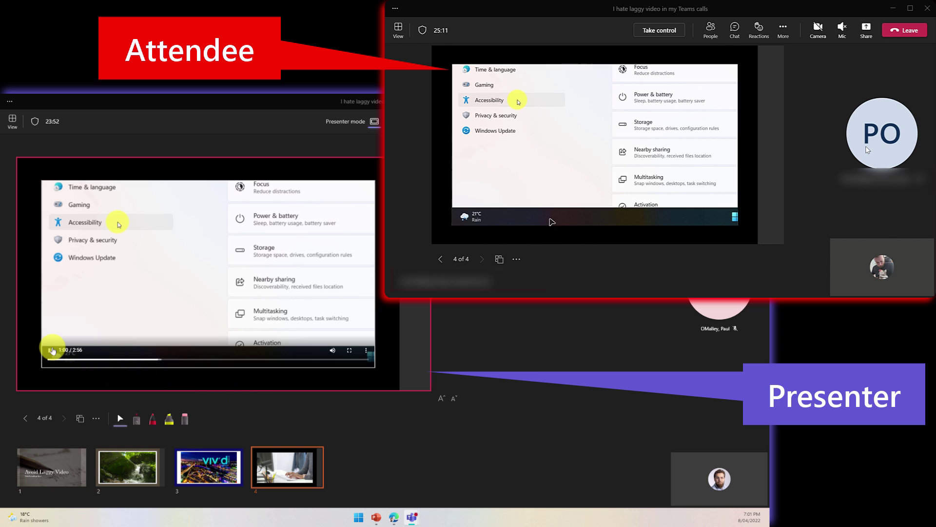
left_click(51, 349)
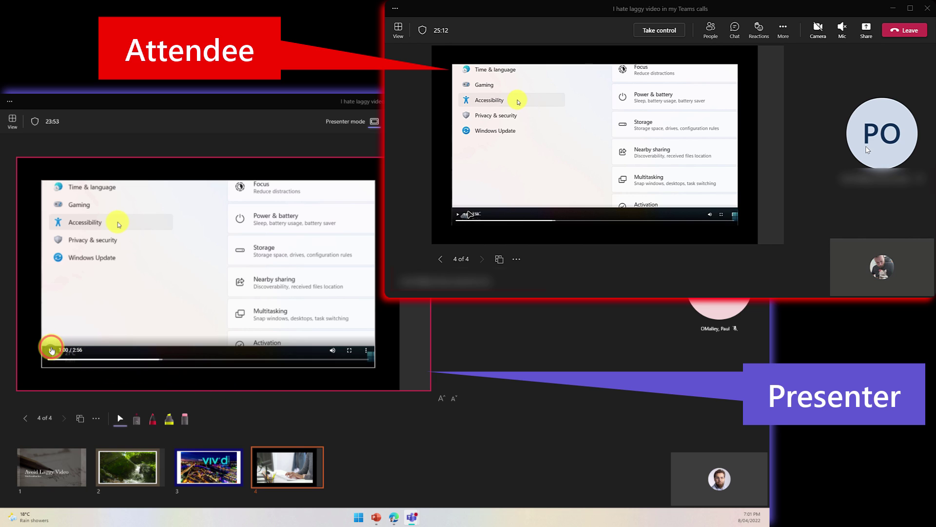
left_click(263, 359)
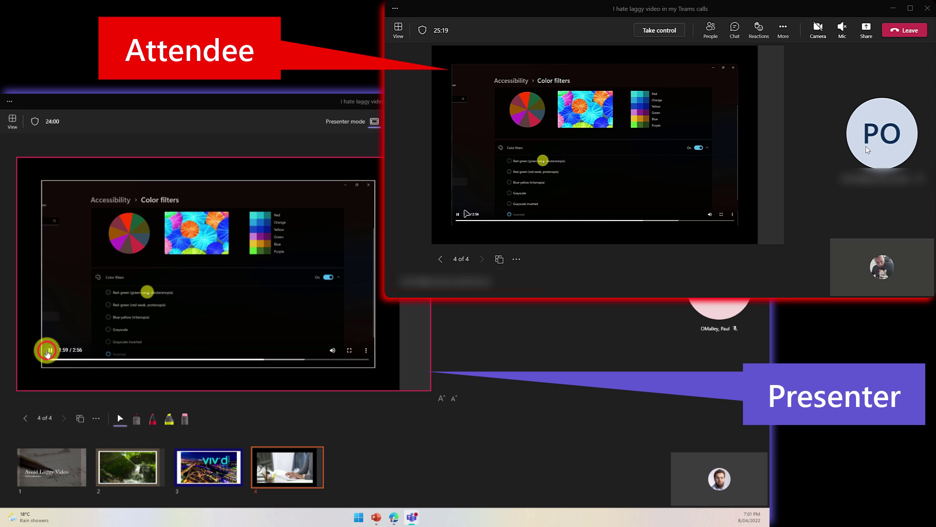
left_click(46, 351)
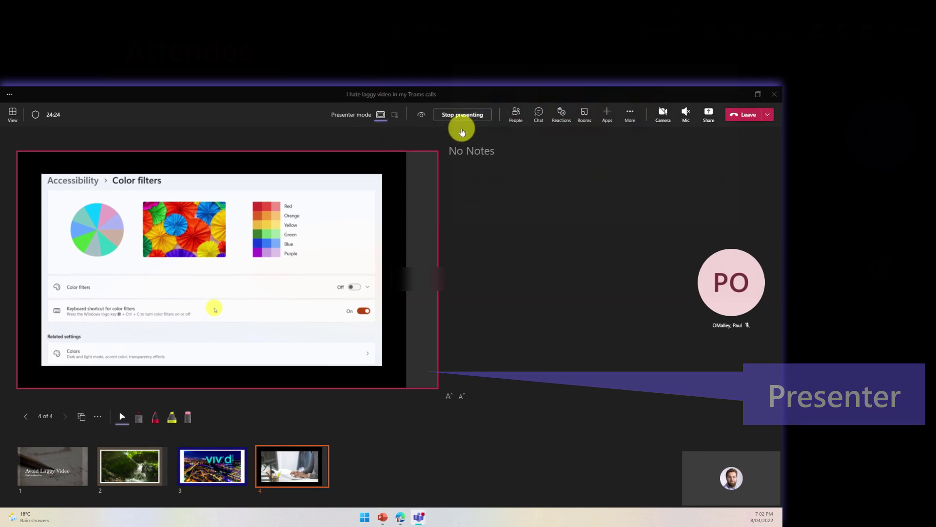
Stop the PowerPoint Live presentation for everyone and minimize the meeting, Teams and PowerPoint windows
left_click(462, 118)
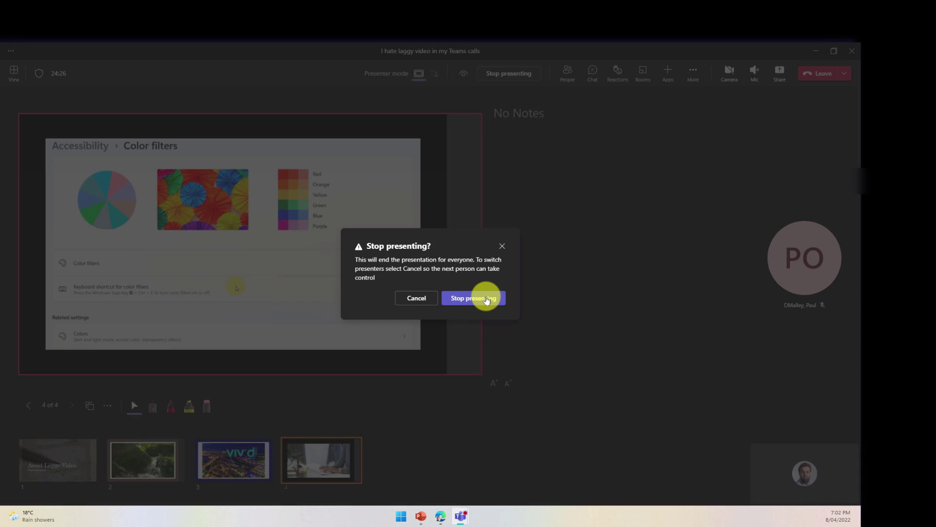
left_click(473, 298)
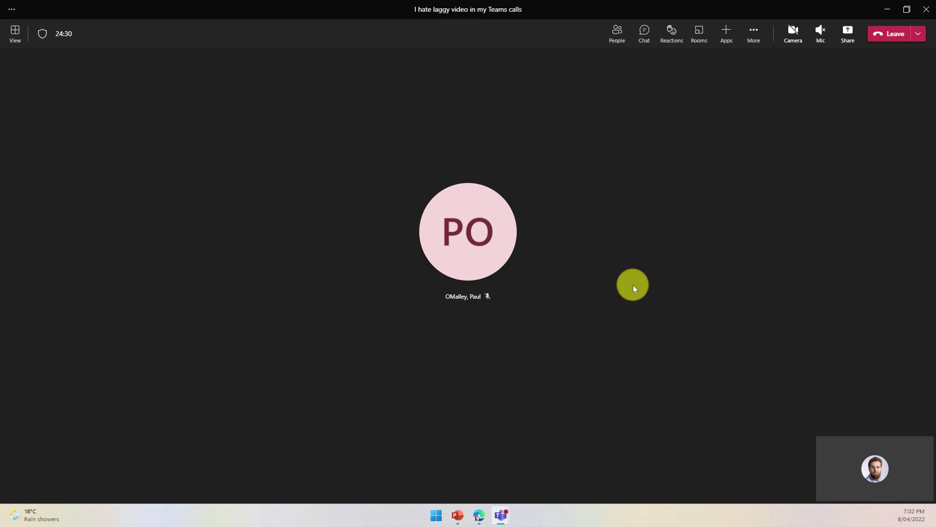
left_click(887, 9)
left_click(883, 12)
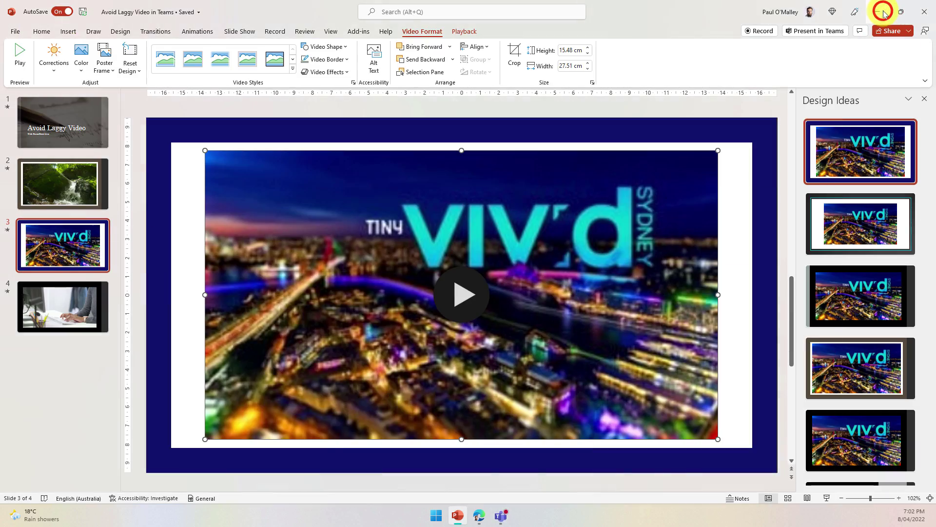
left_click(883, 13)
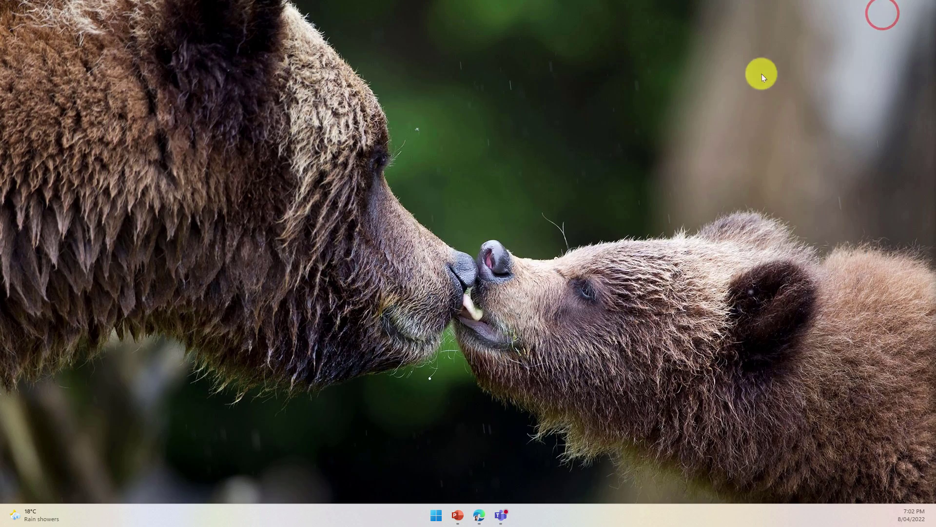